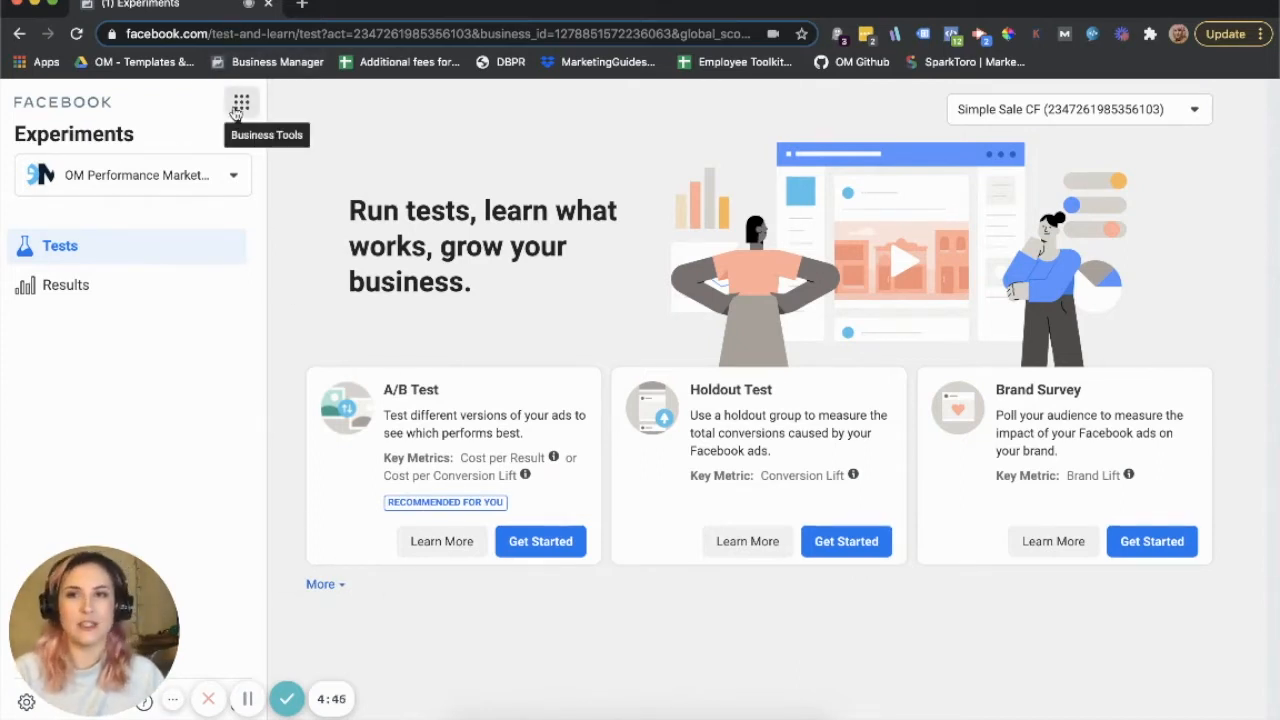
{"action": "left_click", "coordinate": [238, 110]}
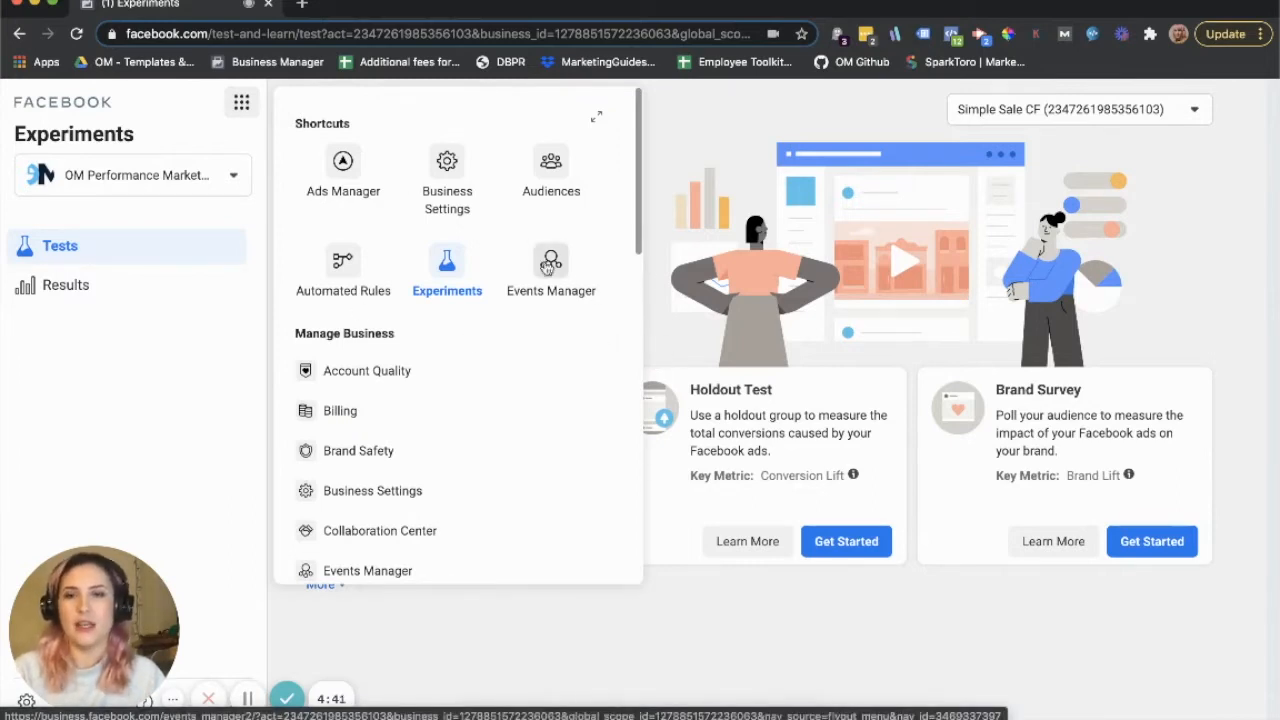
{"action": "scroll", "coordinate": [534, 266], "scroll_direction": "down", "scroll_amount": 5}
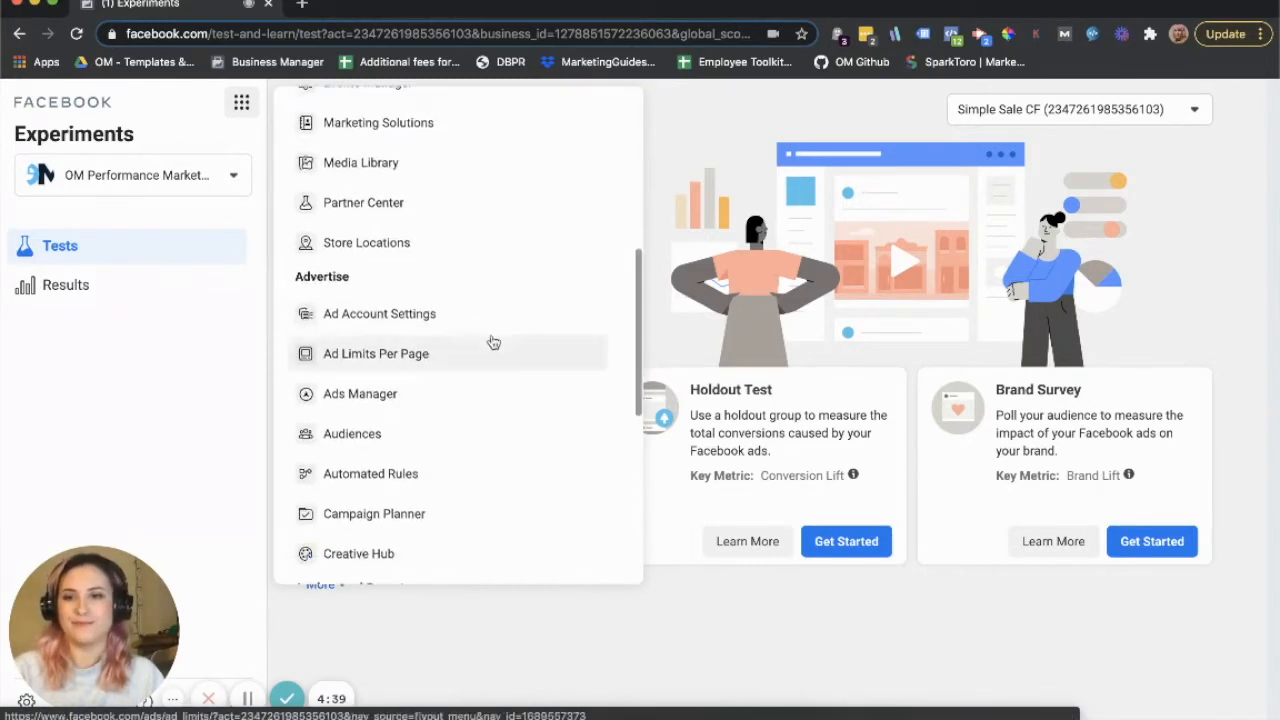
{"action": "scroll", "coordinate": [357, 271], "scroll_direction": "down", "scroll_amount": 4}
{"action": "scroll", "coordinate": [413, 307], "scroll_direction": "down", "scroll_amount": 1}
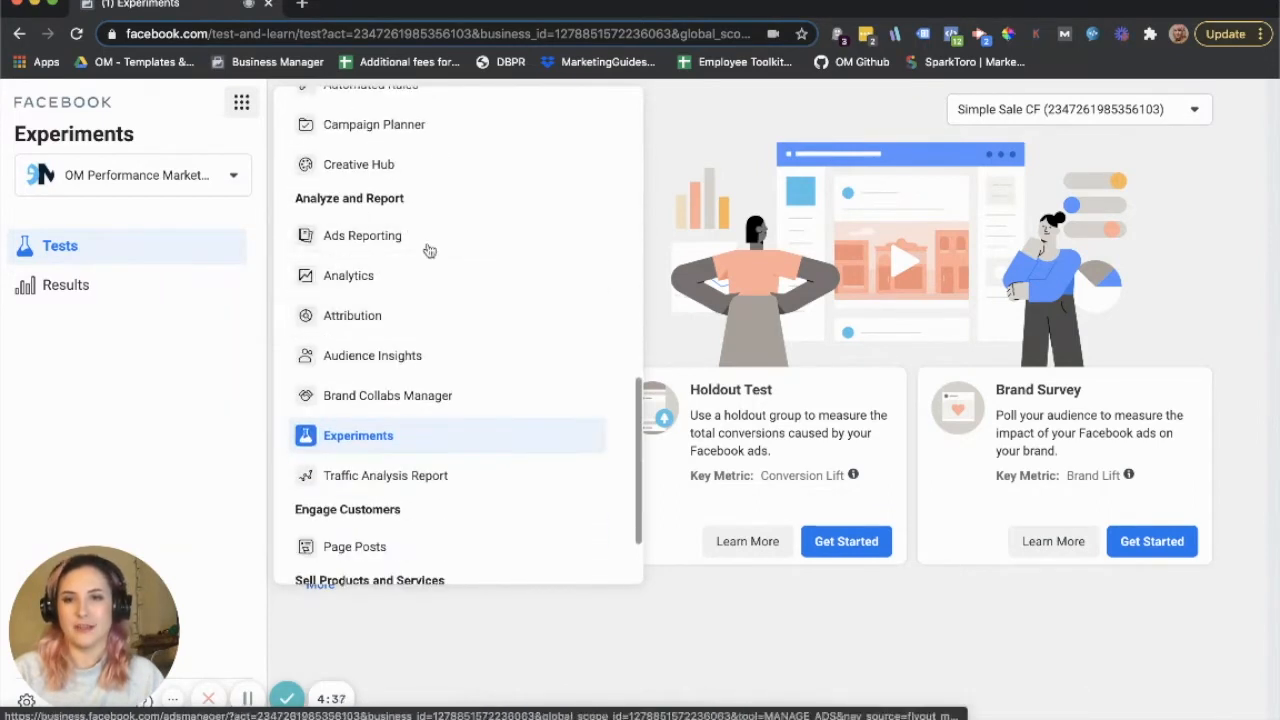
{"action": "left_click", "coordinate": [770, 207]}
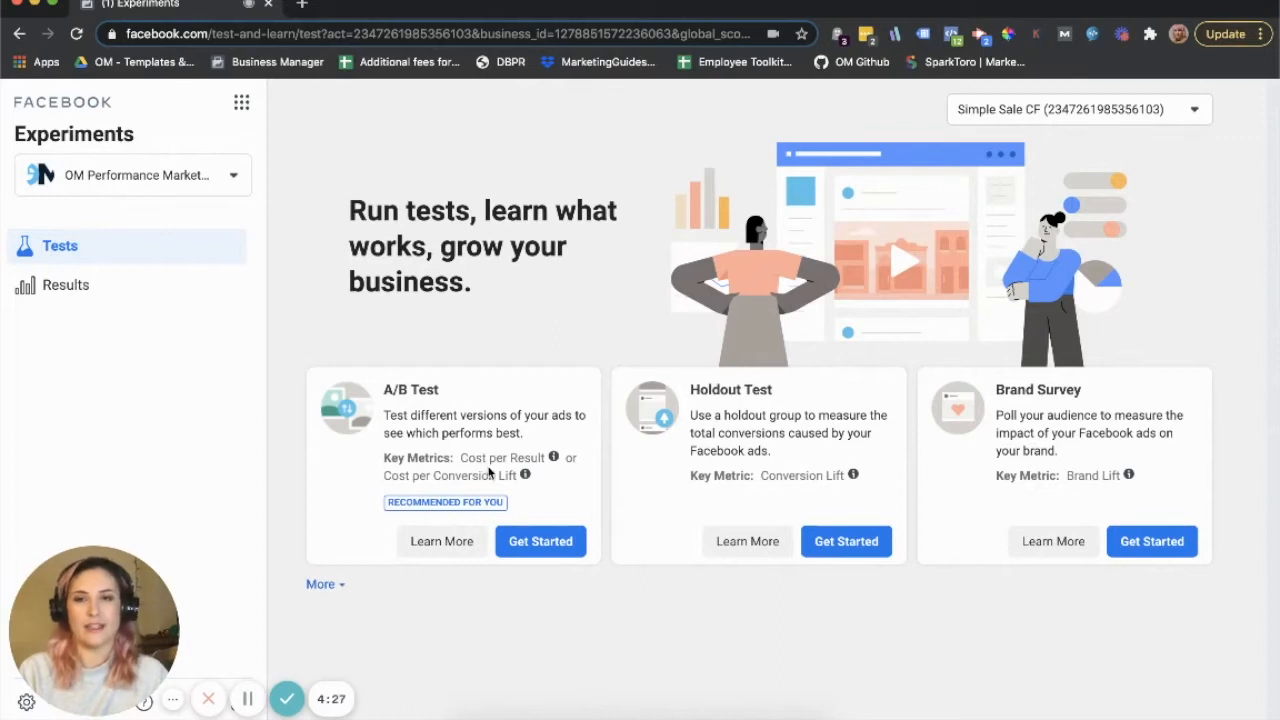
Start setting up an A/B test and choose Create a Variant as the test setup.
{"action": "left_click", "coordinate": [544, 550]}
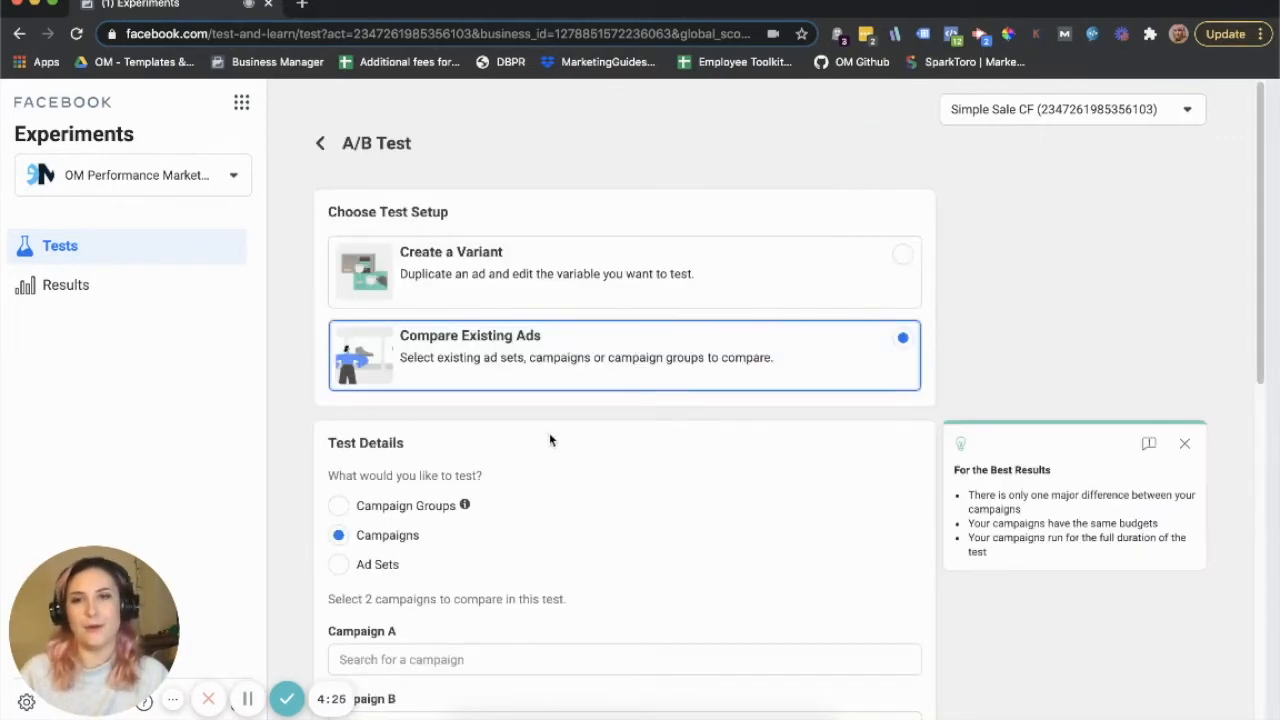
{"action": "scroll", "coordinate": [548, 355], "scroll_direction": "down", "scroll_amount": 1}
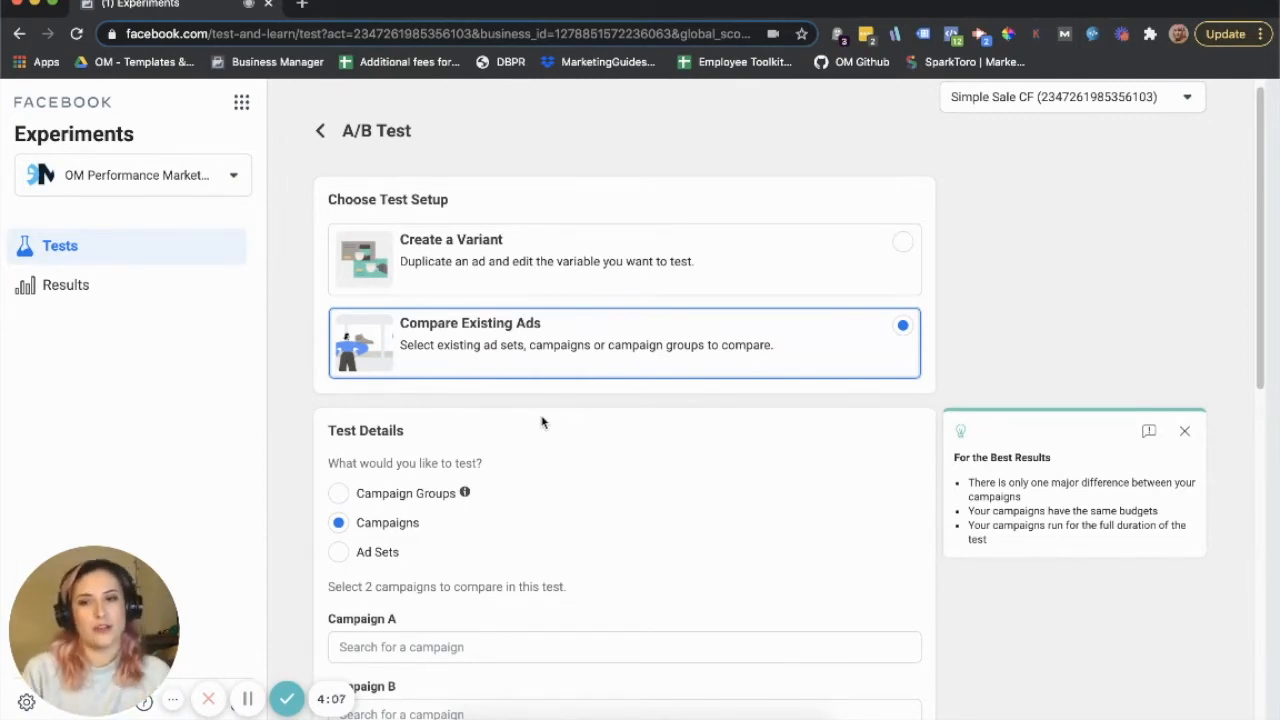
{"action": "left_click", "coordinate": [904, 245]}
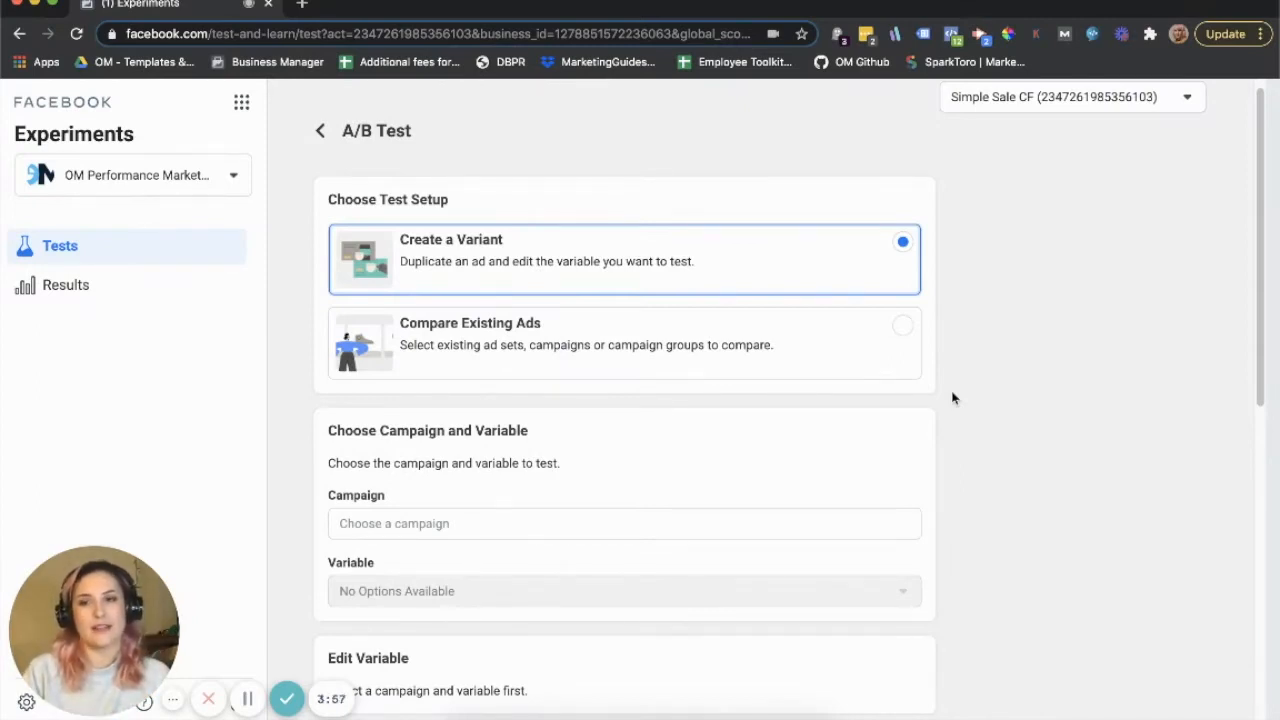
Choose "OM | Traffic Campaign Test - 12/20" as the campaign to test.
{"action": "scroll", "coordinate": [946, 397], "scroll_direction": "down", "scroll_amount": 2}
{"action": "left_click", "coordinate": [746, 463]}
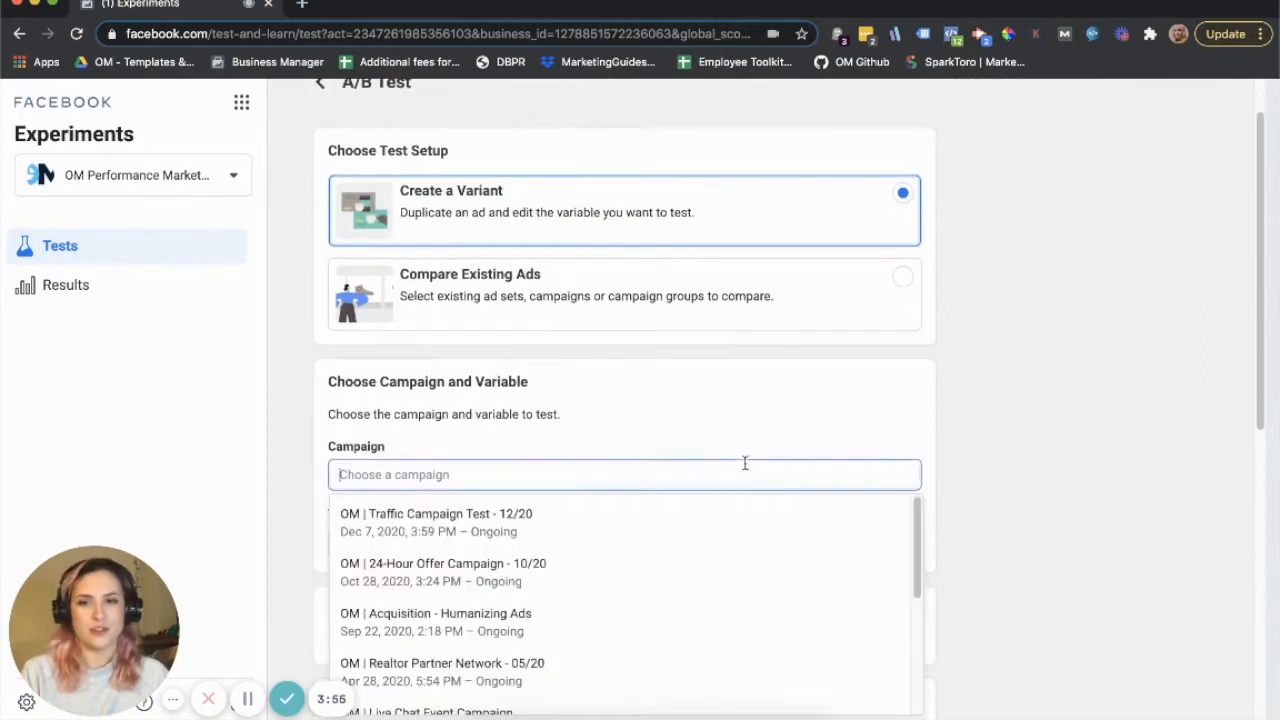
{"action": "scroll", "coordinate": [700, 440], "scroll_direction": "down", "scroll_amount": 3}
{"action": "scroll", "coordinate": [490, 392], "scroll_direction": "up", "scroll_amount": 5}
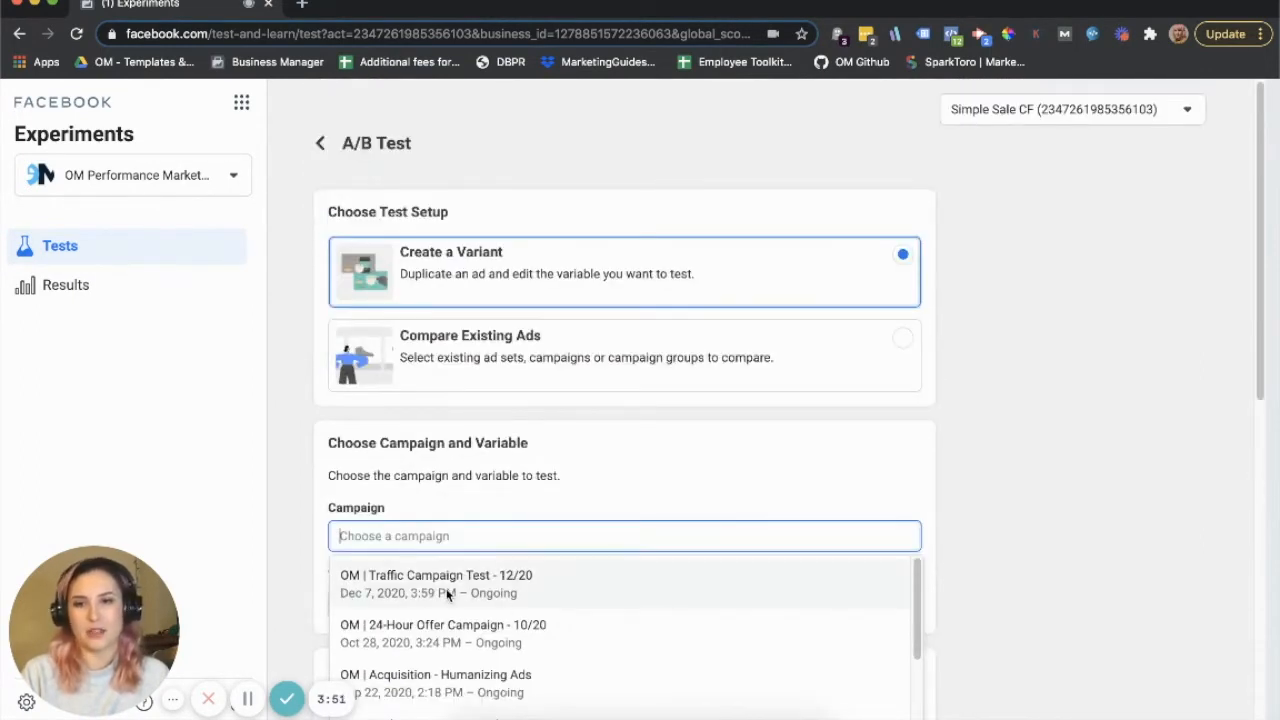
{"action": "left_click", "coordinate": [447, 593]}
Set the variable to test to Ad Text after checking why the audience and budget variables are unavailable.
{"action": "scroll", "coordinate": [811, 323], "scroll_direction": "down", "scroll_amount": 1}
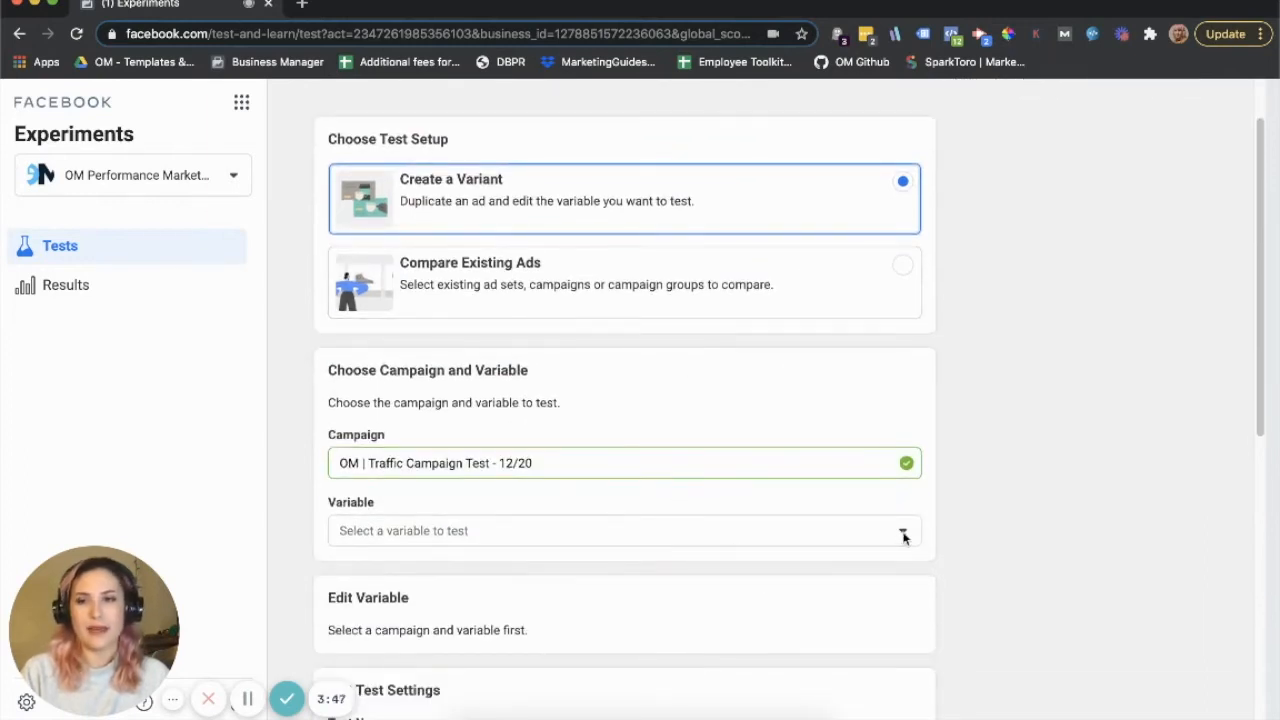
{"action": "left_click", "coordinate": [903, 537]}
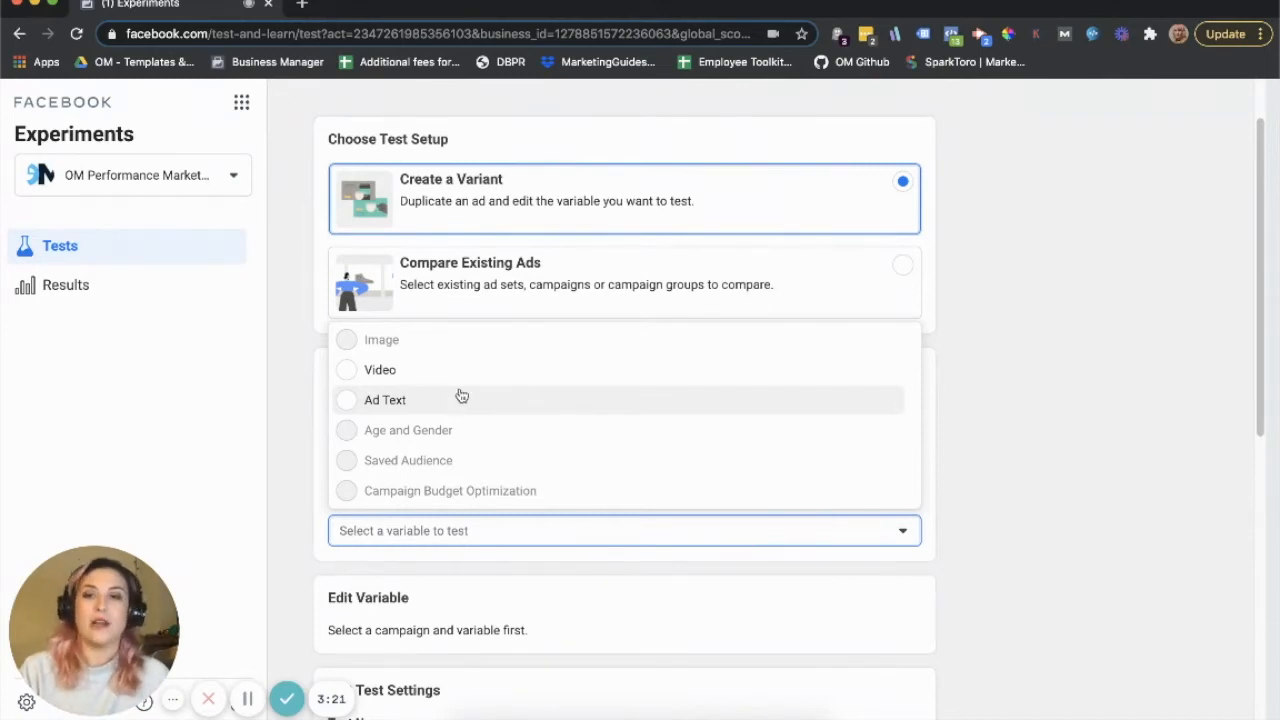
{"action": "mouse_move", "coordinate": [461, 430]}
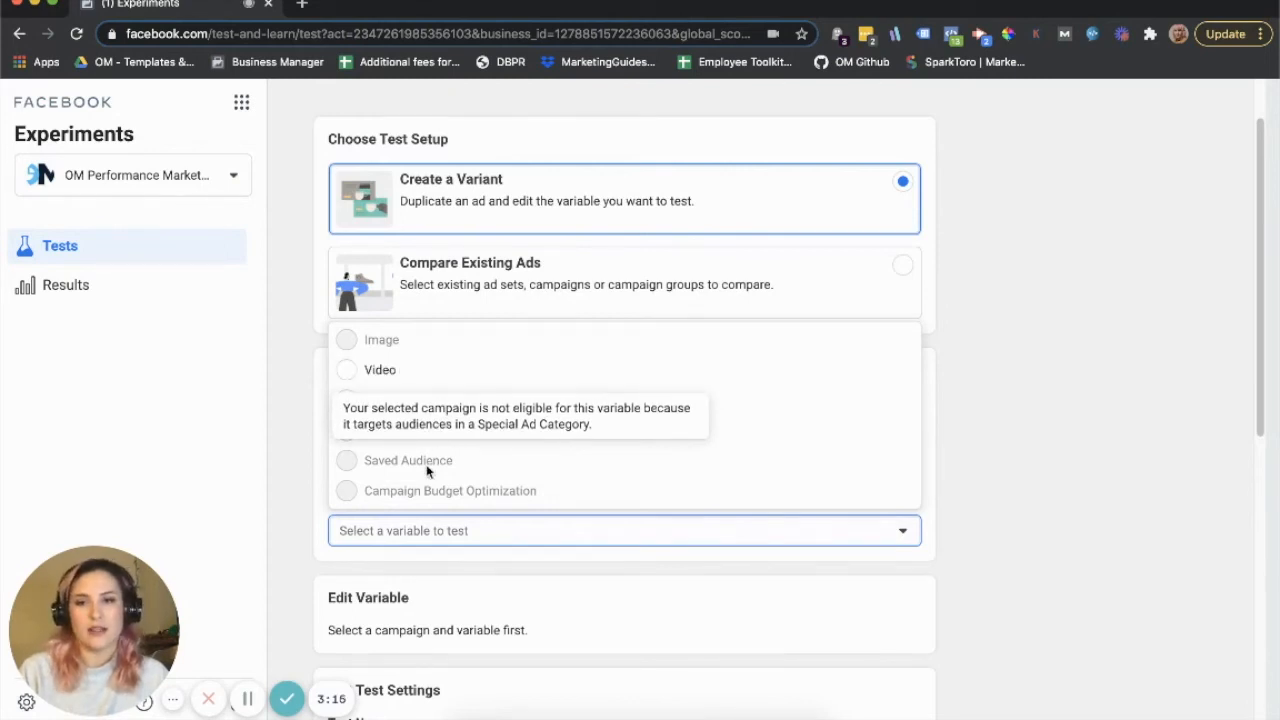
{"action": "mouse_move", "coordinate": [436, 490]}
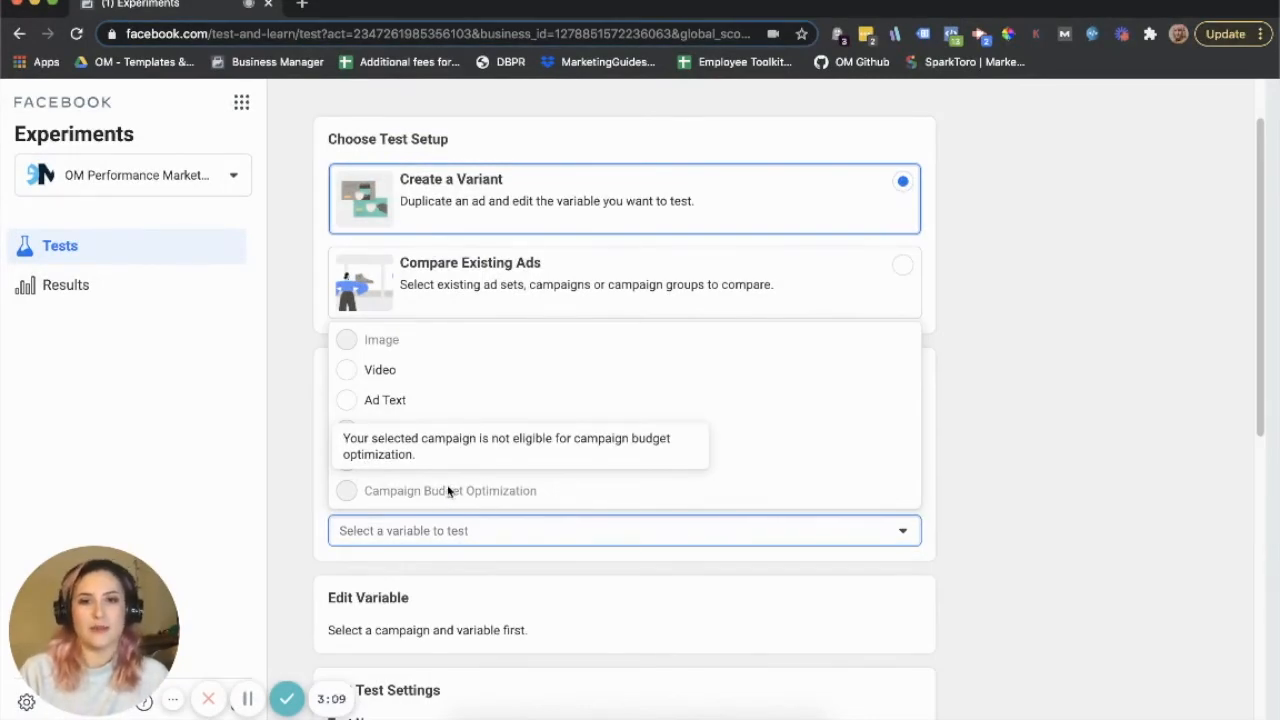
{"action": "left_click", "coordinate": [432, 406]}
Check which ads of the selected campaign can be chosen for the test.
{"action": "scroll", "coordinate": [1078, 445], "scroll_direction": "down", "scroll_amount": 3}
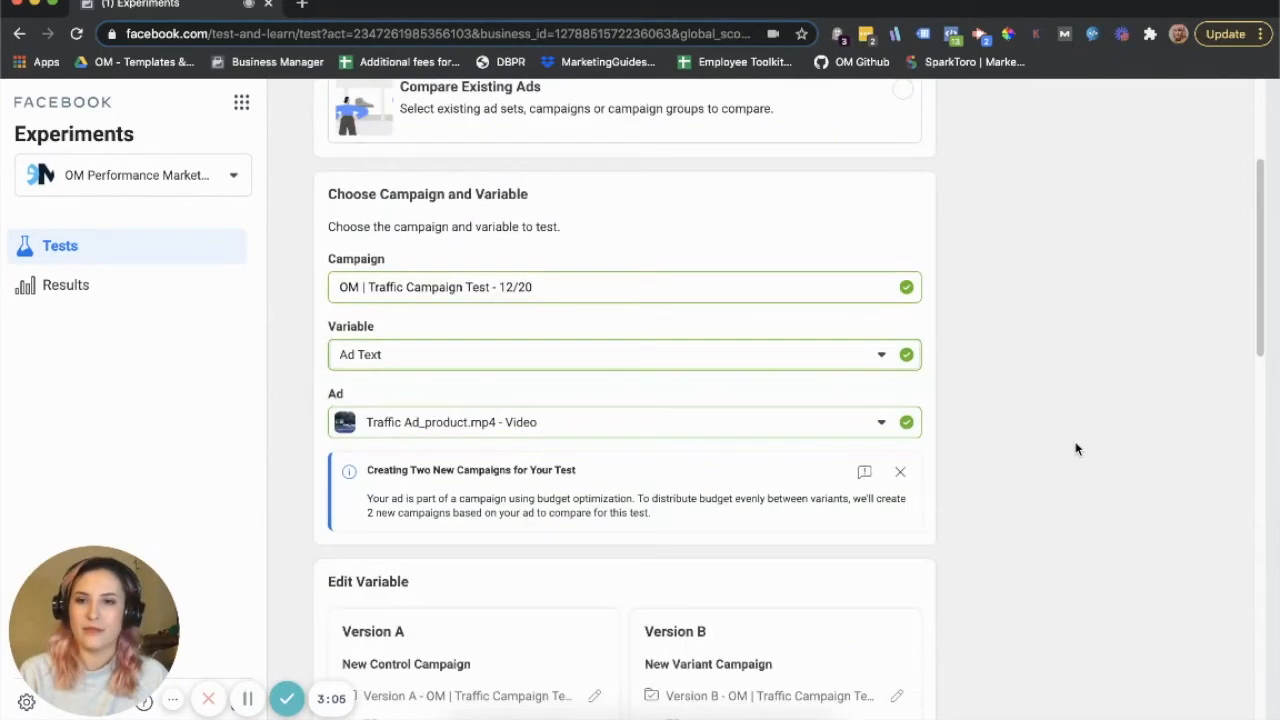
{"action": "scroll", "coordinate": [1050, 420], "scroll_direction": "down", "scroll_amount": 1}
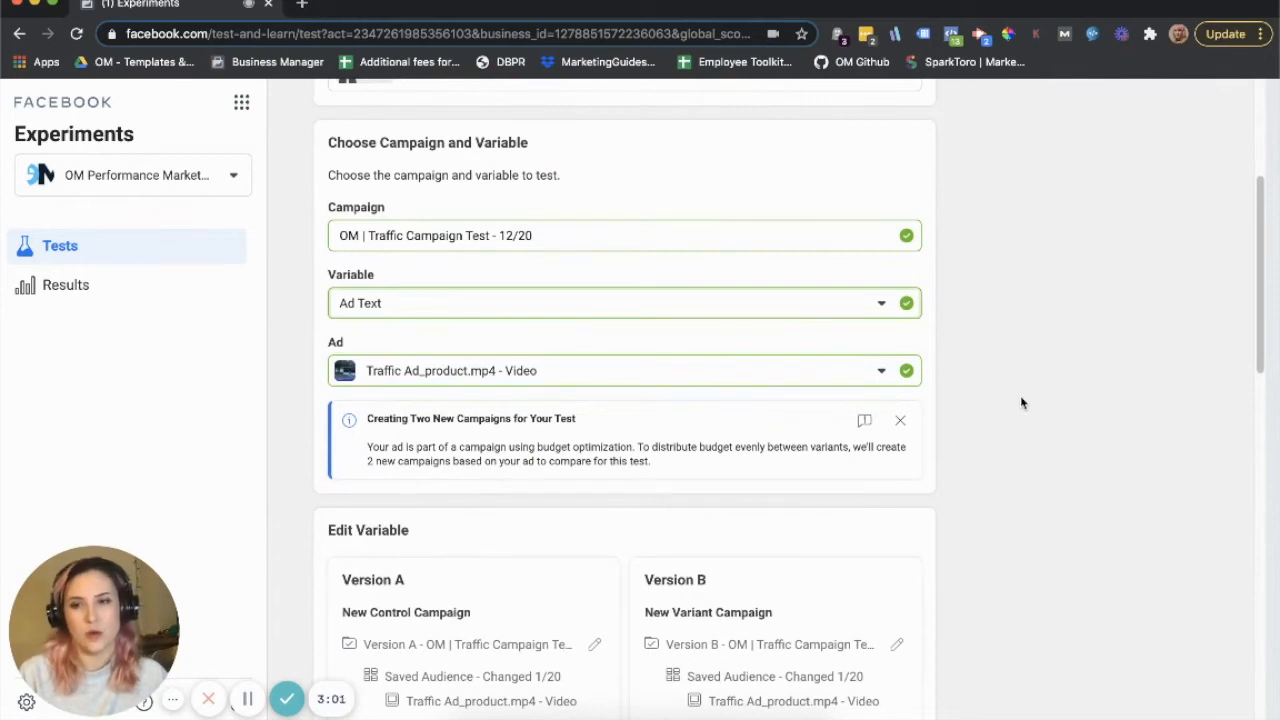
{"action": "left_click", "coordinate": [878, 372]}
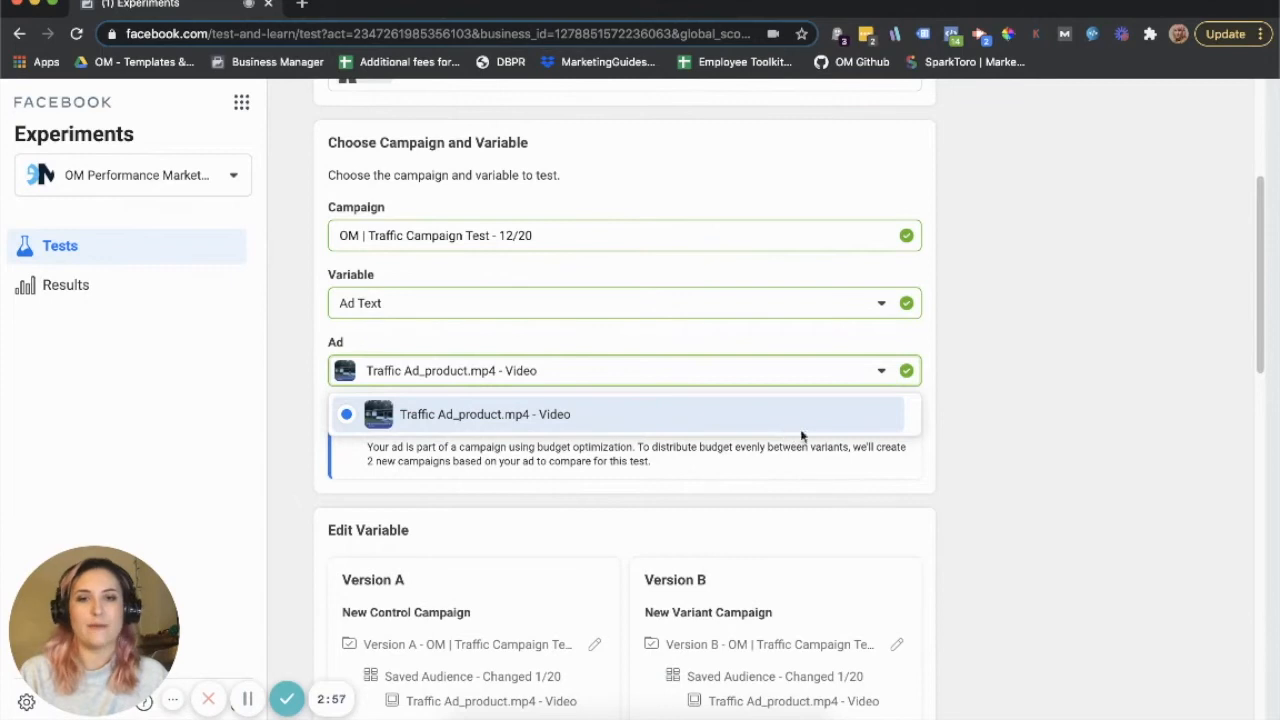
{"action": "left_click", "coordinate": [1051, 407]}
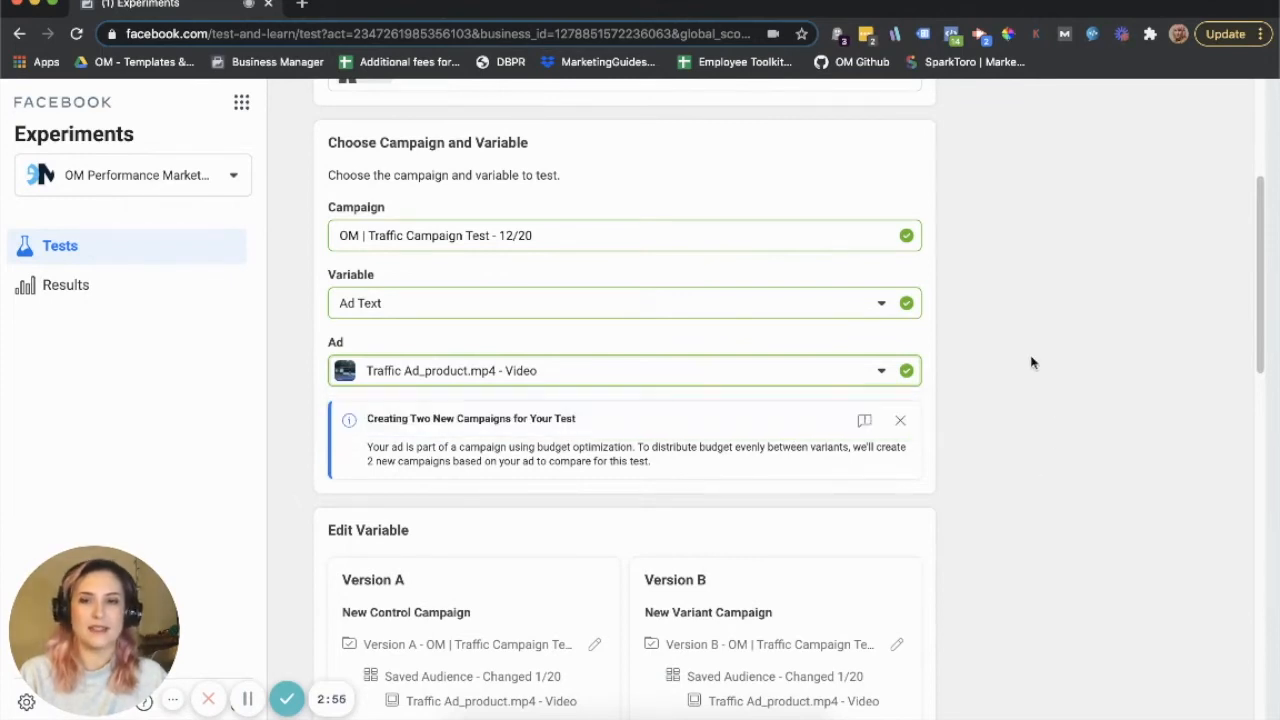
Replace the primary text of Version B with "Test 1!".
{"action": "scroll", "coordinate": [1003, 318], "scroll_direction": "down", "scroll_amount": 5}
{"action": "scroll", "coordinate": [1003, 330], "scroll_direction": "down", "scroll_amount": 2}
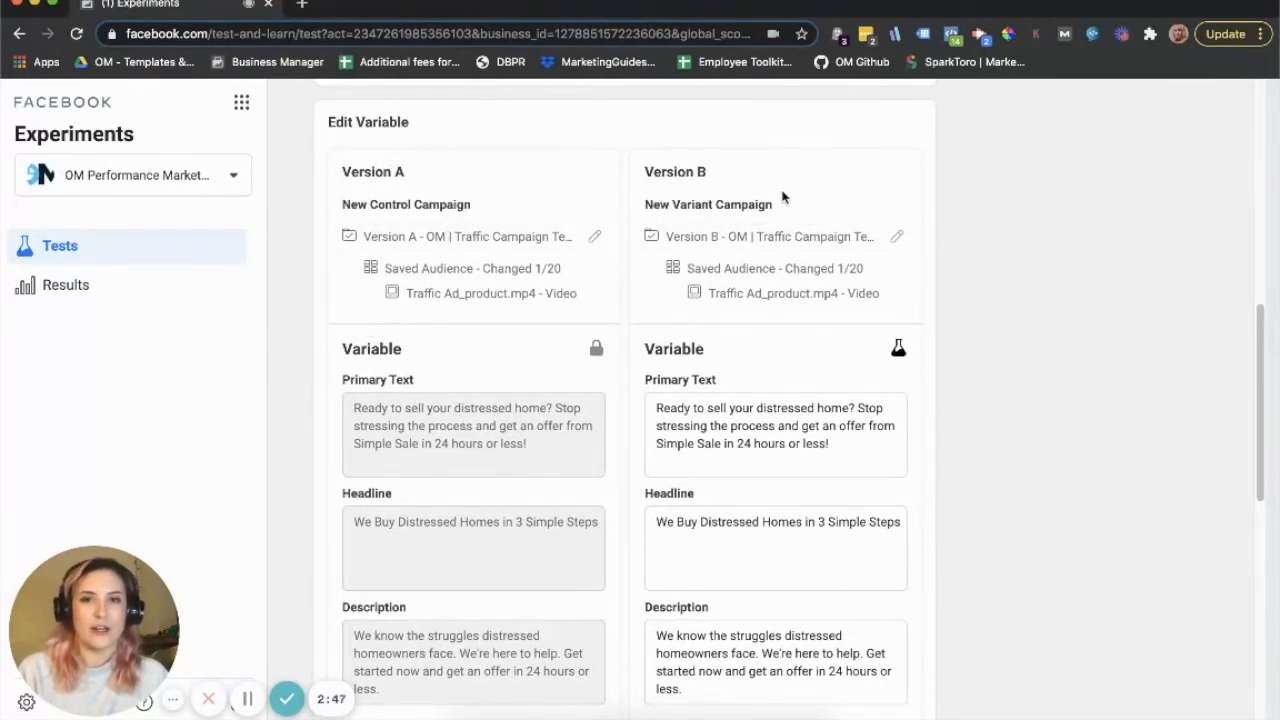
{"action": "scroll", "coordinate": [820, 300], "scroll_direction": "down", "scroll_amount": 1}
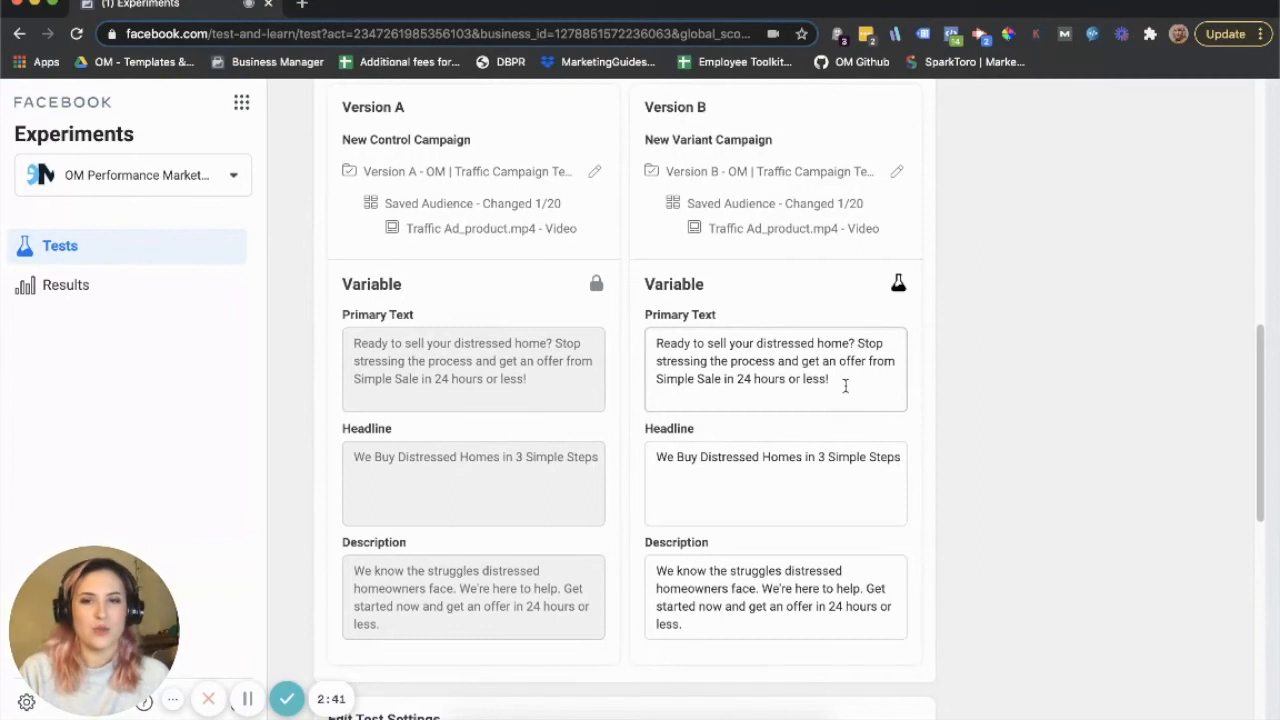
{"action": "left_click", "coordinate": [845, 386]}
{"action": "key", "text": "super+a"}
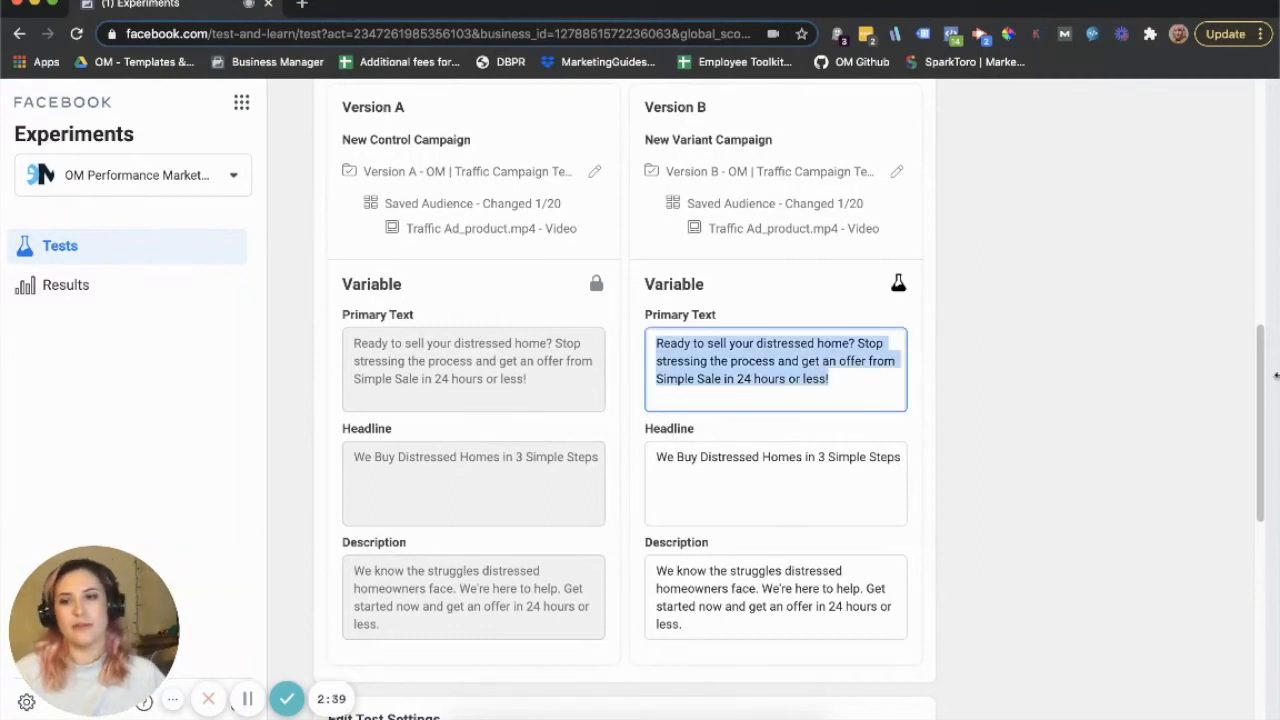
{"action": "type", "text": "Test"}
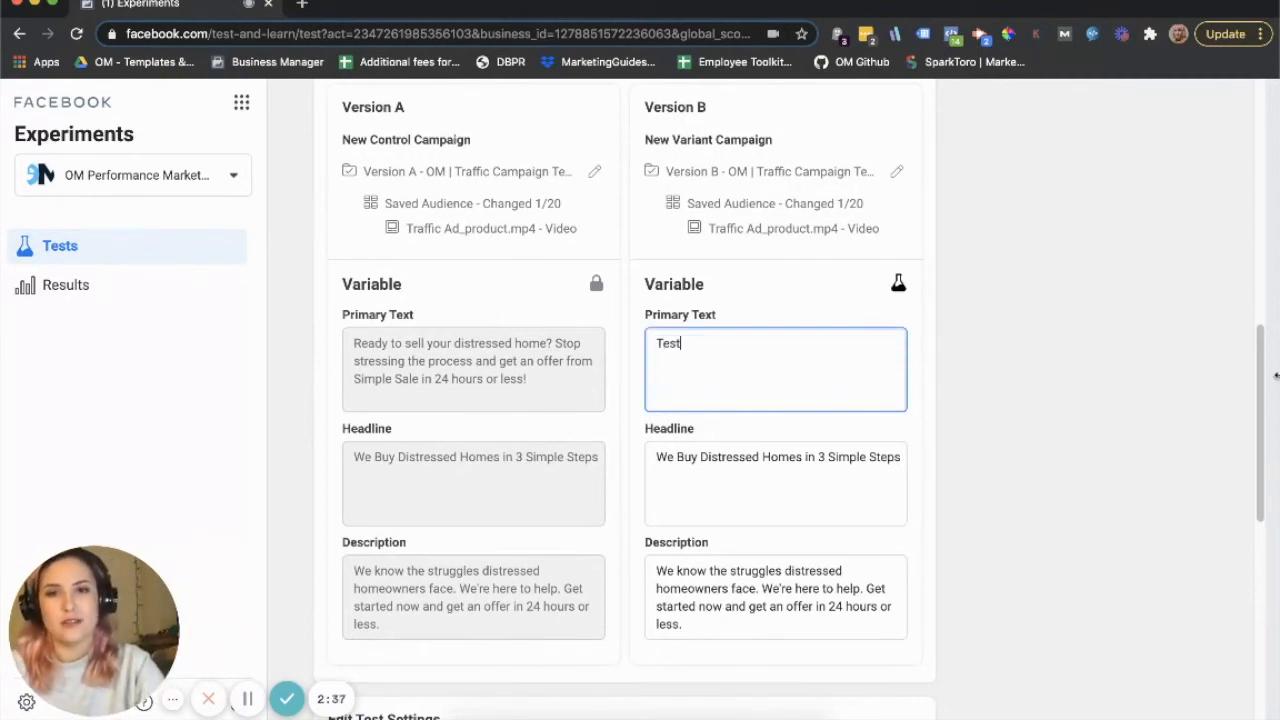
{"action": "type", "text": " B"}
{"action": "key", "text": "BackSpace"}
{"action": "type", "text": "1!"}
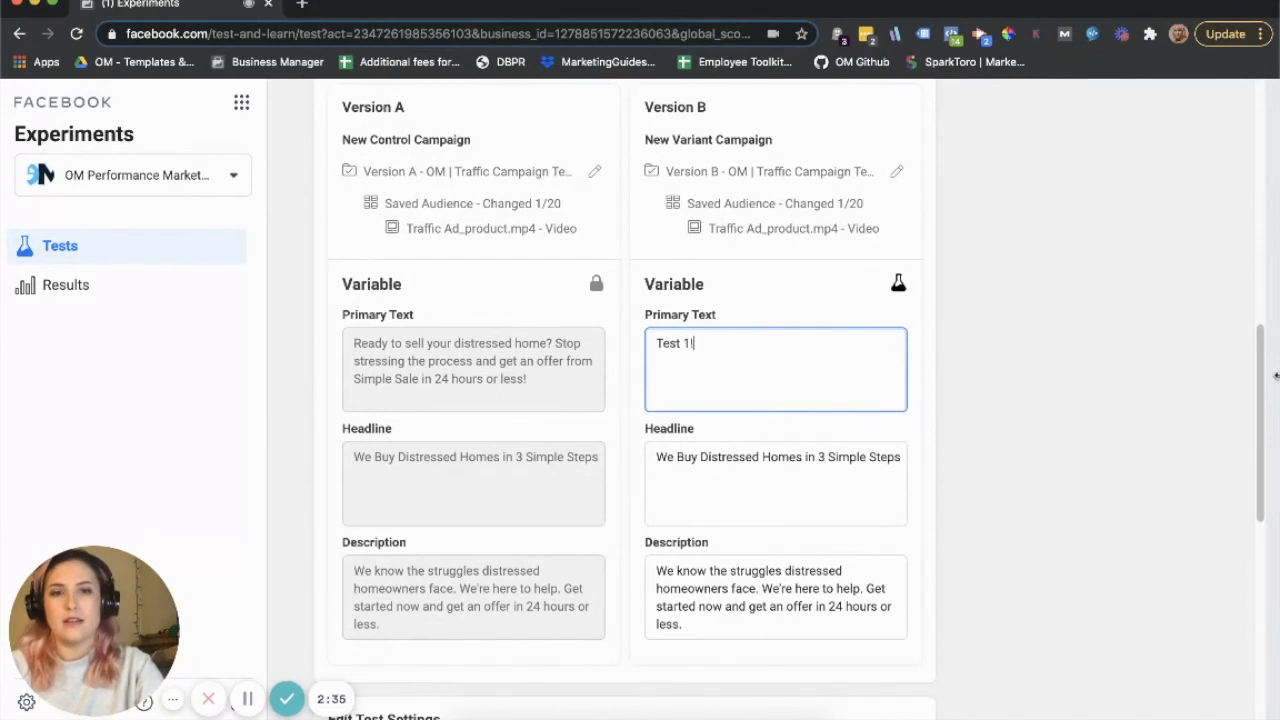
{"action": "left_click", "coordinate": [1168, 296]}
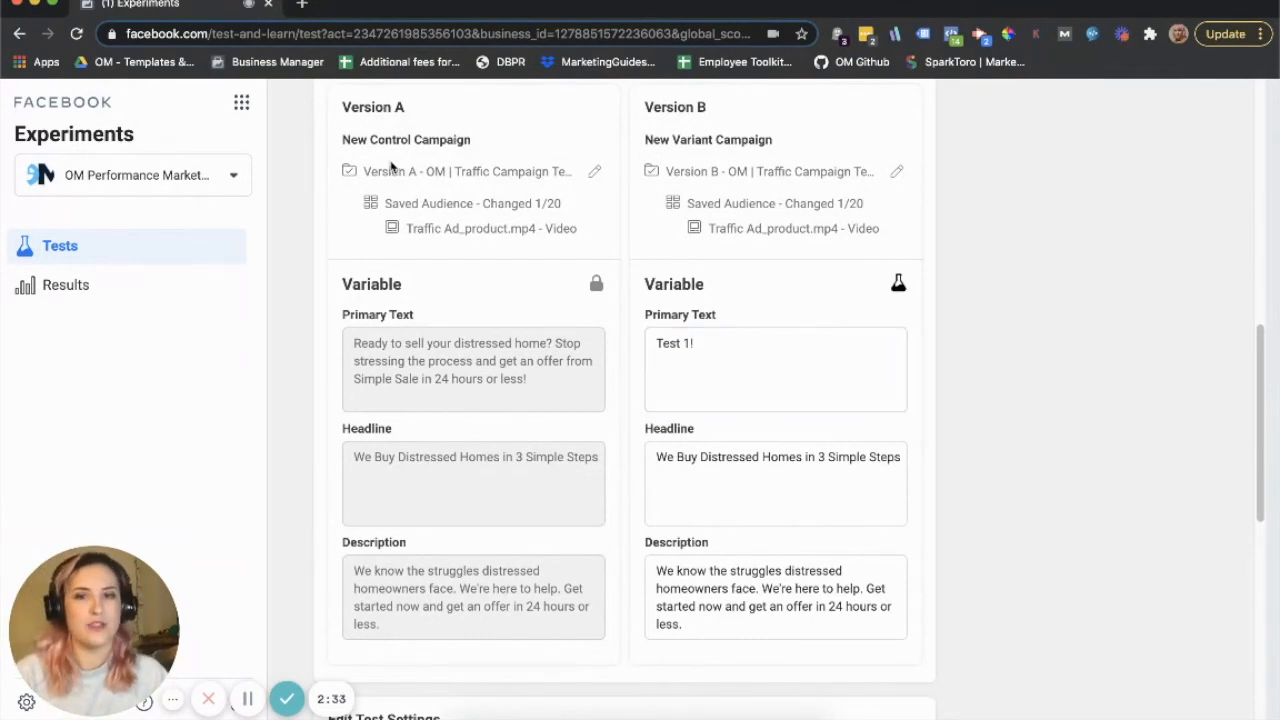
Try Cost per Purchase and Cost per 1,000 People Reached as the key metric, reading the explanation of estimated test power.
{"action": "scroll", "coordinate": [1091, 280], "scroll_direction": "down", "scroll_amount": 6}
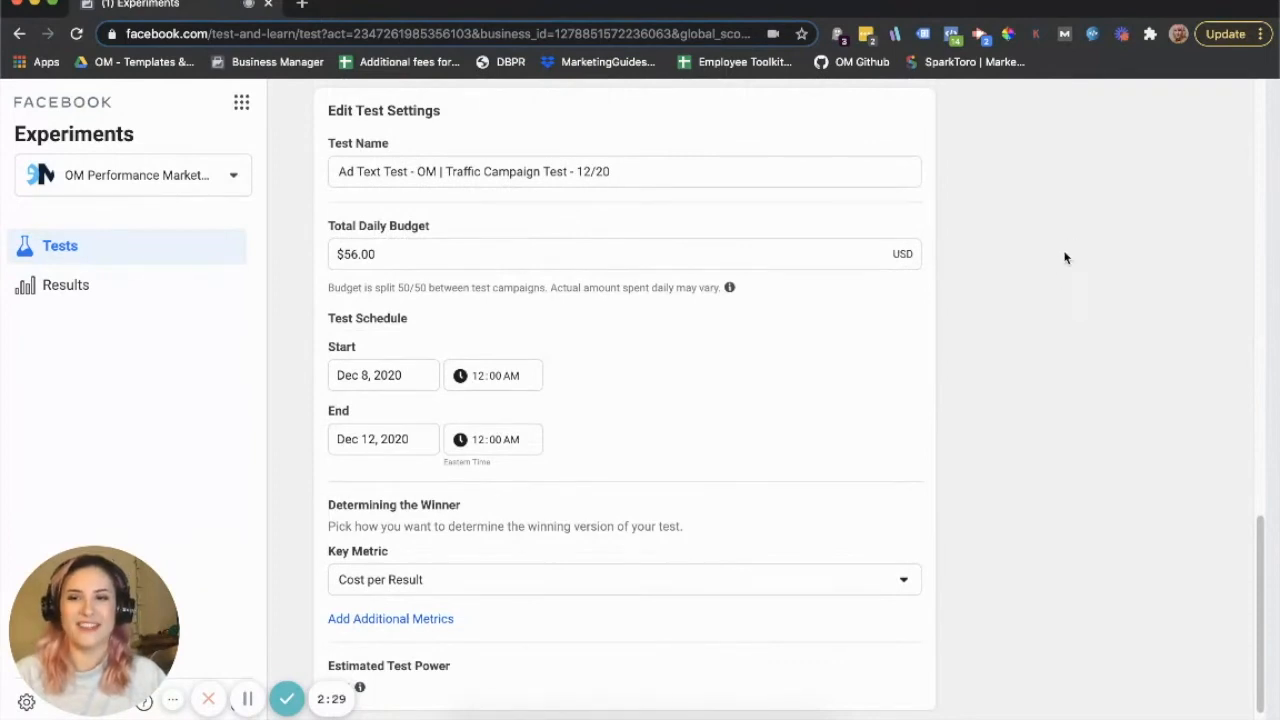
{"action": "scroll", "coordinate": [1010, 216], "scroll_direction": "down", "scroll_amount": 1}
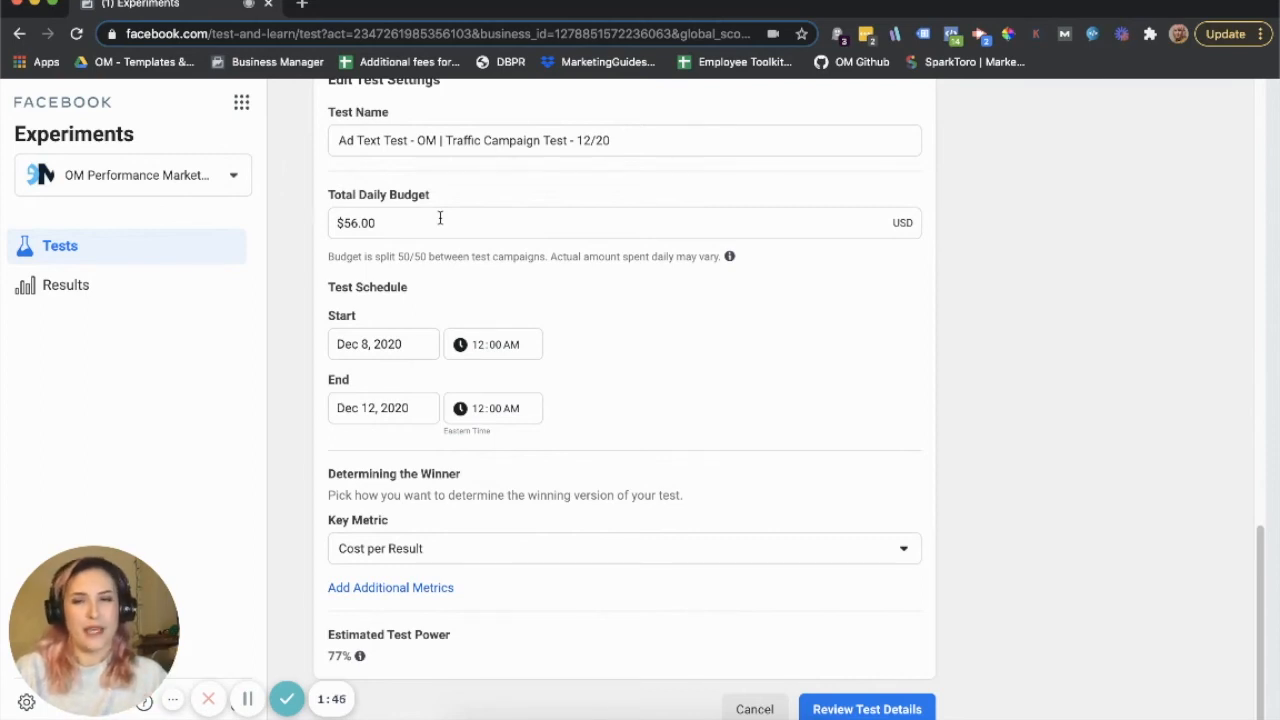
{"action": "left_click", "coordinate": [610, 546]}
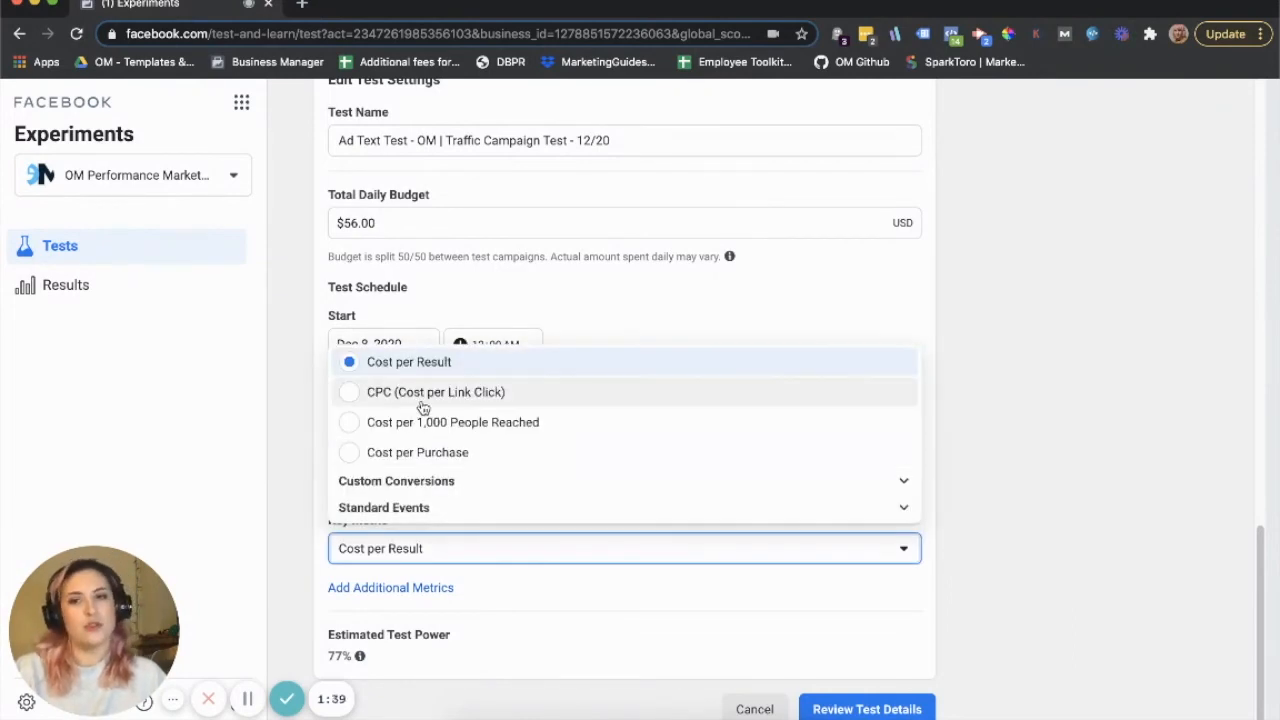
{"action": "left_click", "coordinate": [537, 457]}
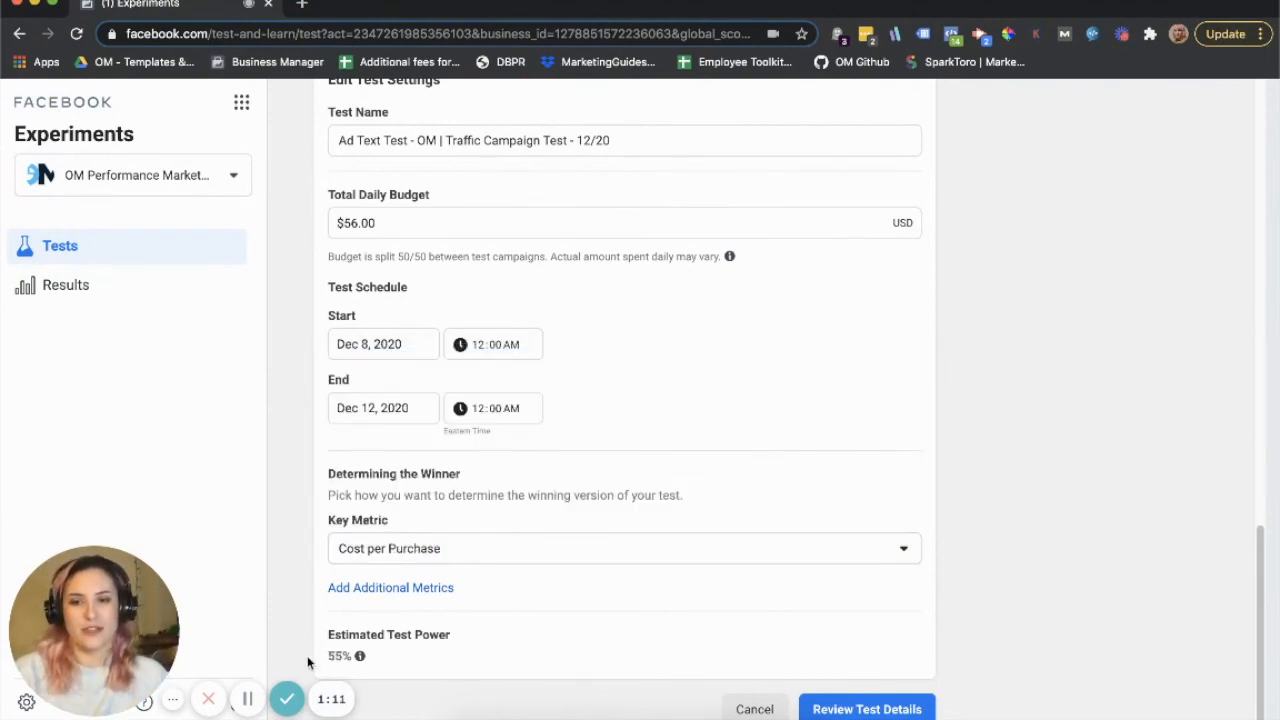
{"action": "mouse_move", "coordinate": [352, 659]}
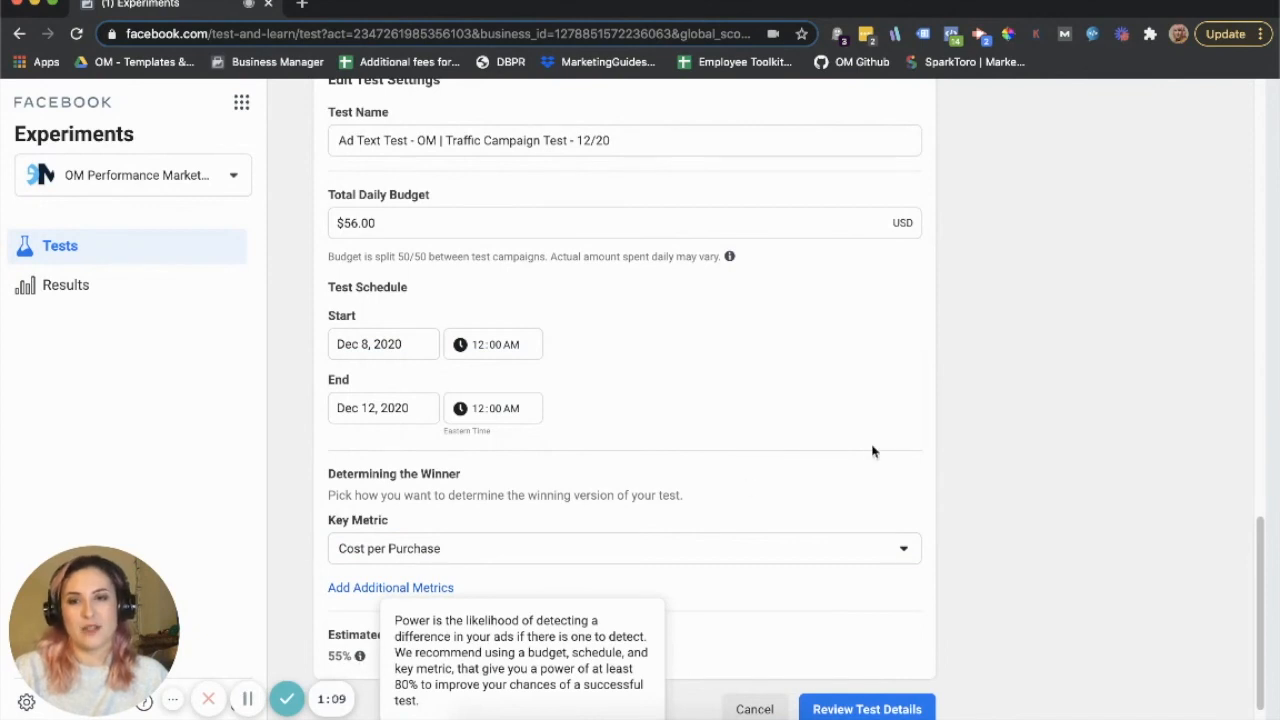
{"action": "left_click", "coordinate": [455, 543]}
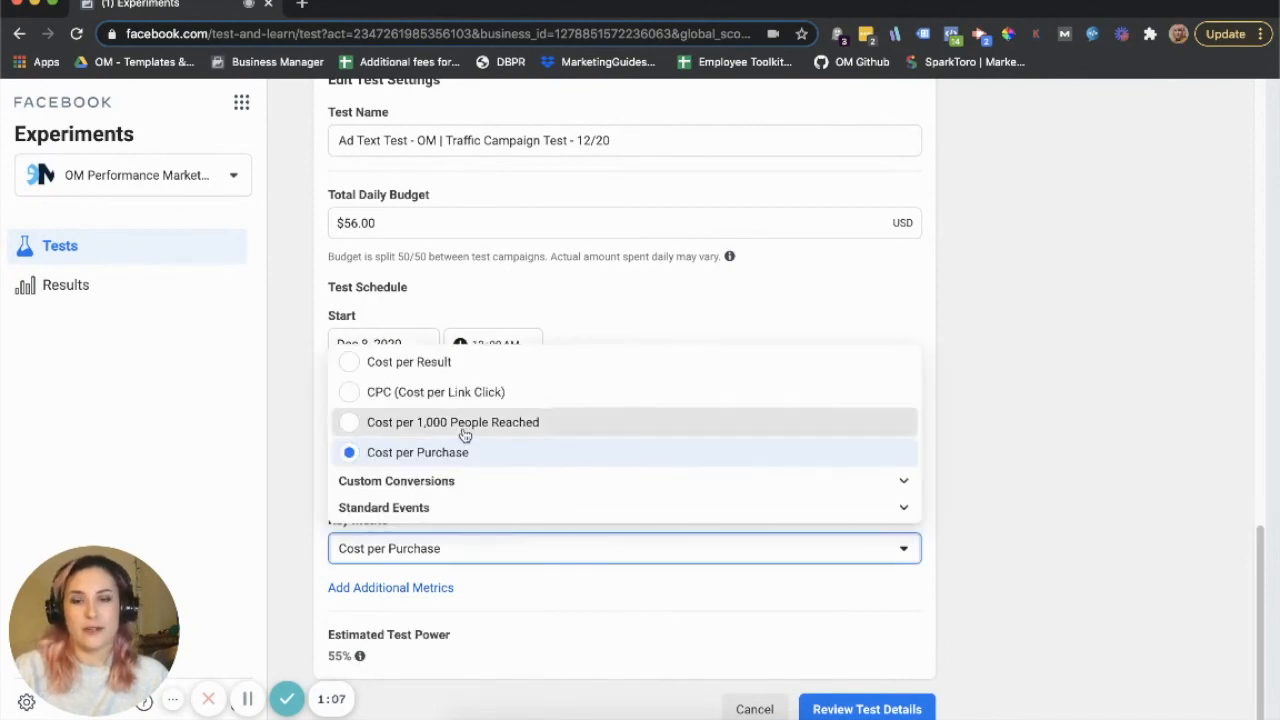
{"action": "left_click", "coordinate": [466, 428]}
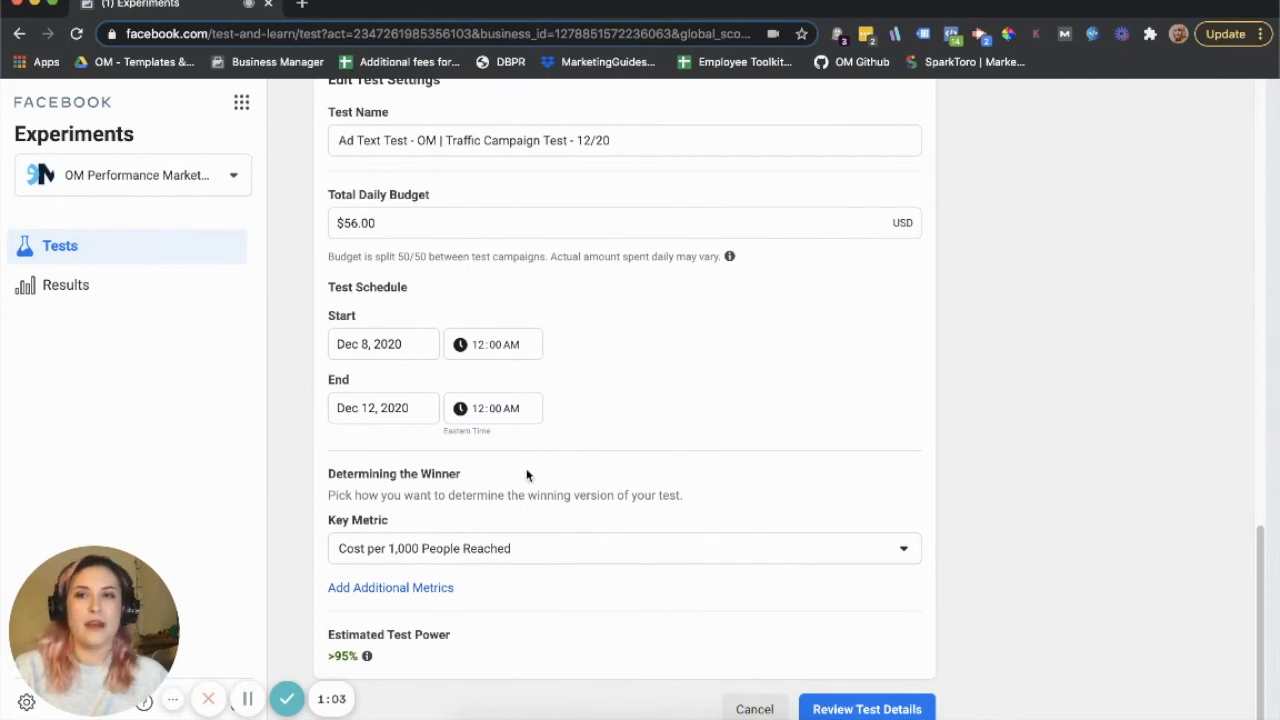
Set the key metric to CPC (Cost per Link Click) and the total daily budget to $10.00.
{"action": "left_click", "coordinate": [451, 554]}
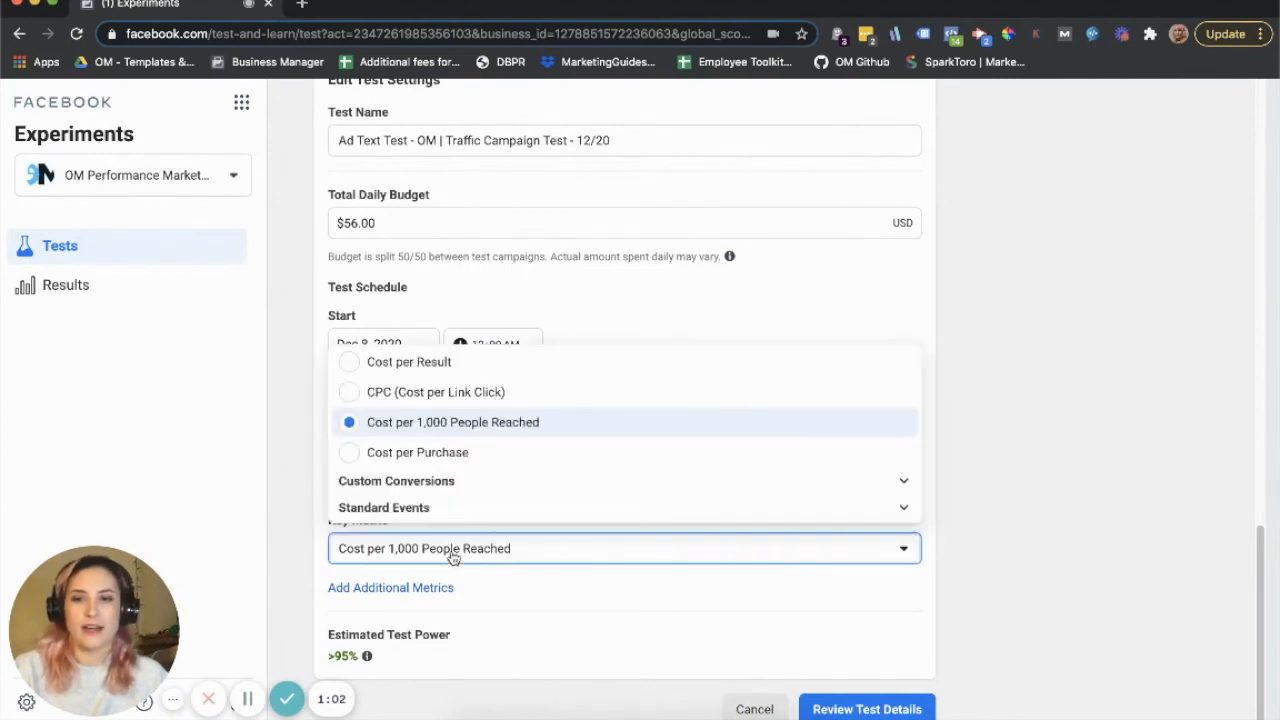
{"action": "left_click", "coordinate": [423, 392]}
{"action": "left_click", "coordinate": [351, 224]}
{"action": "double_click", "coordinate": [351, 224]}
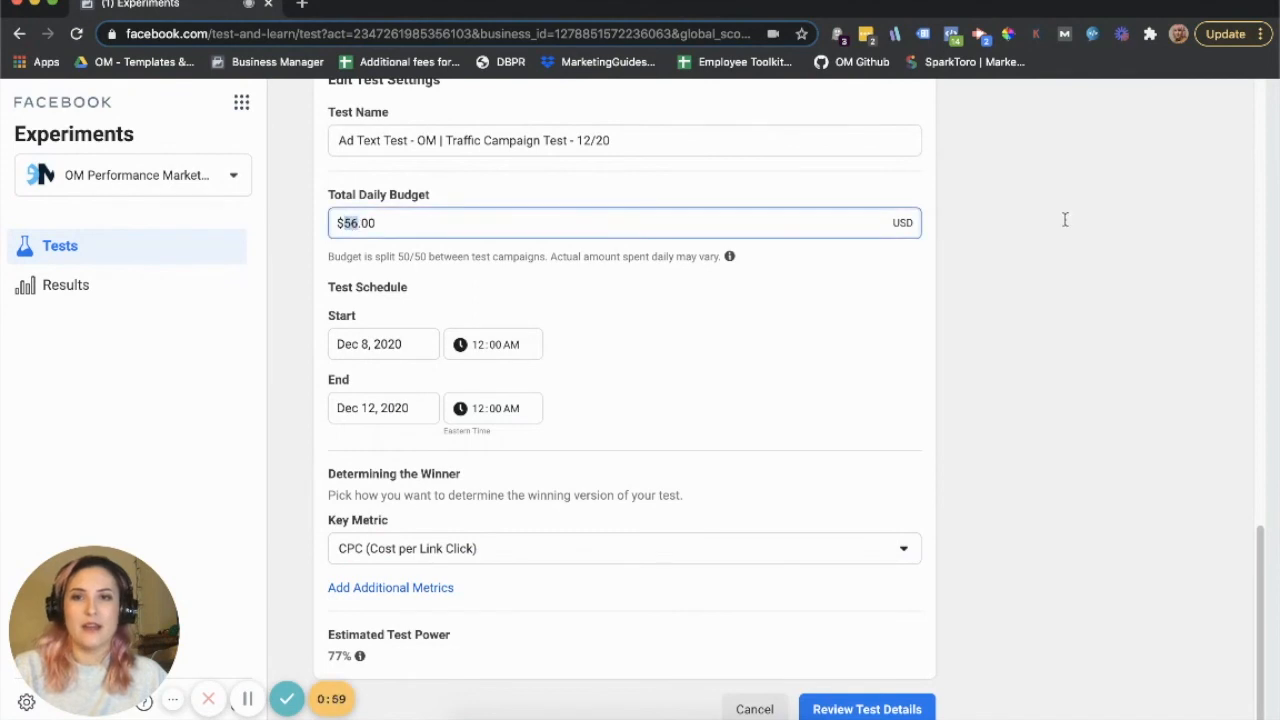
{"action": "type", "text": "10"}
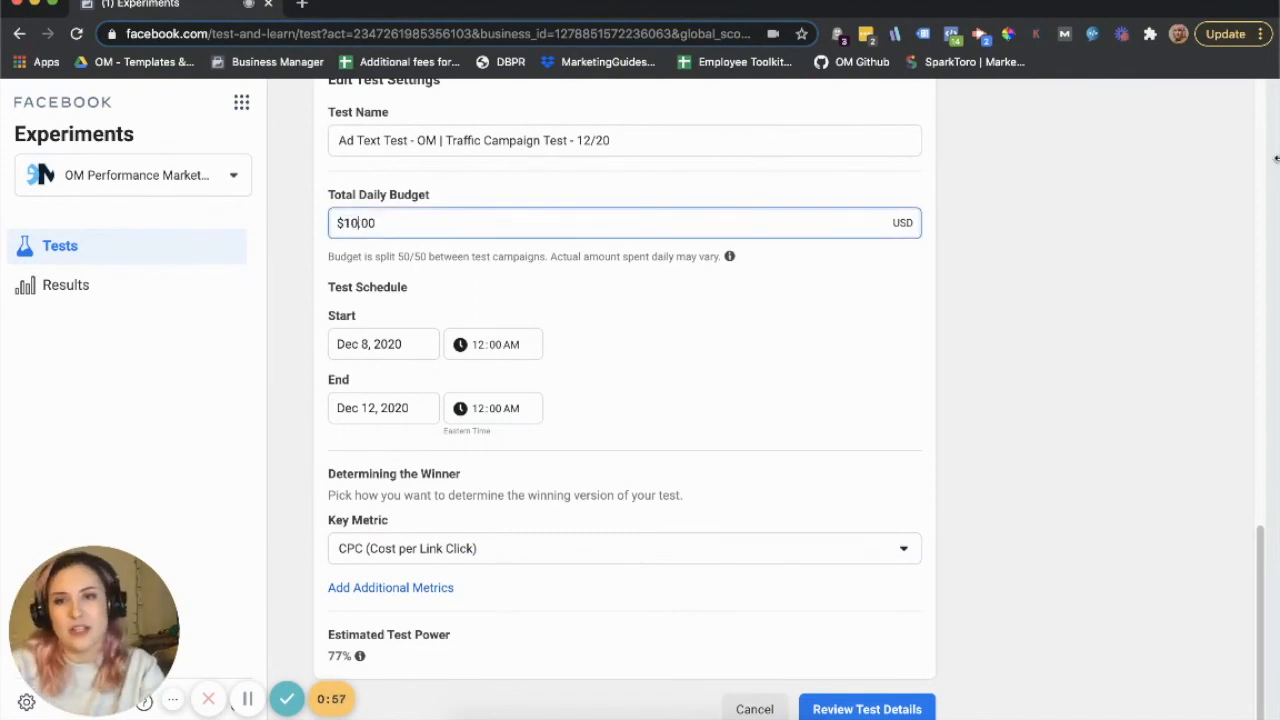
{"action": "left_click", "coordinate": [908, 436]}
Set the test's end date to December 22, 2020 and open the review of the test details.
{"action": "left_click", "coordinate": [382, 410]}
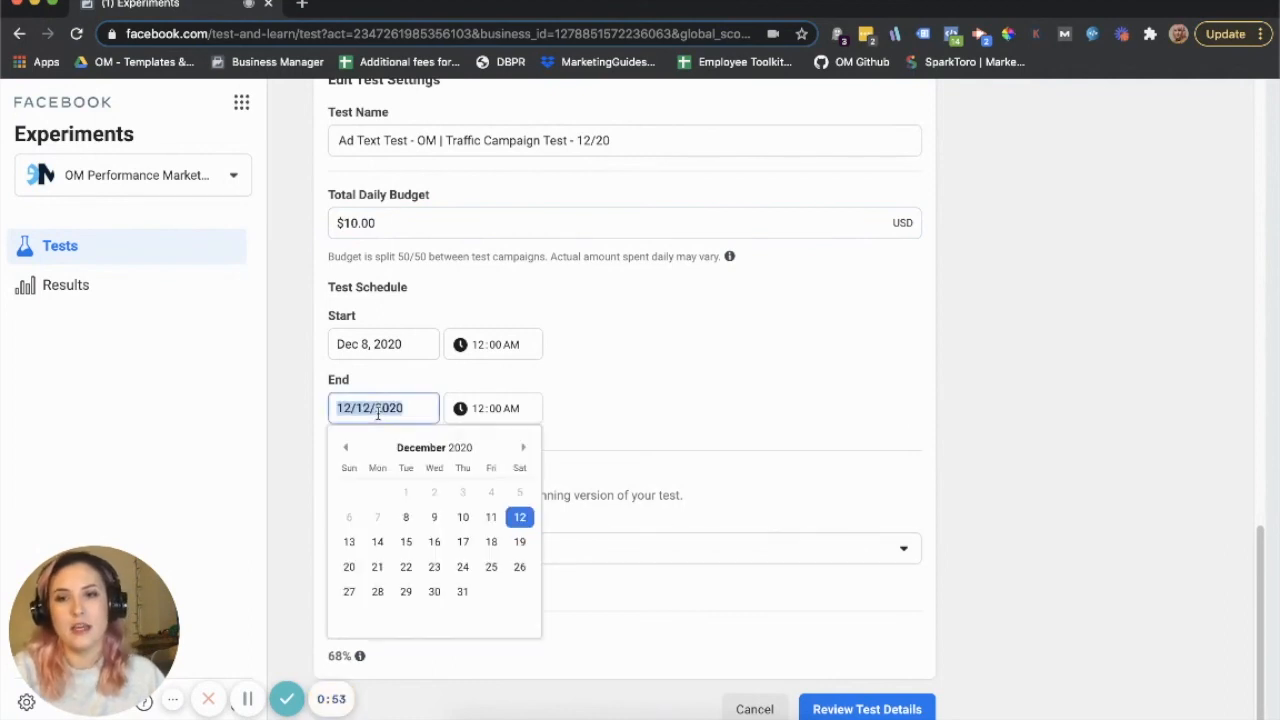
{"action": "left_click", "coordinate": [405, 567]}
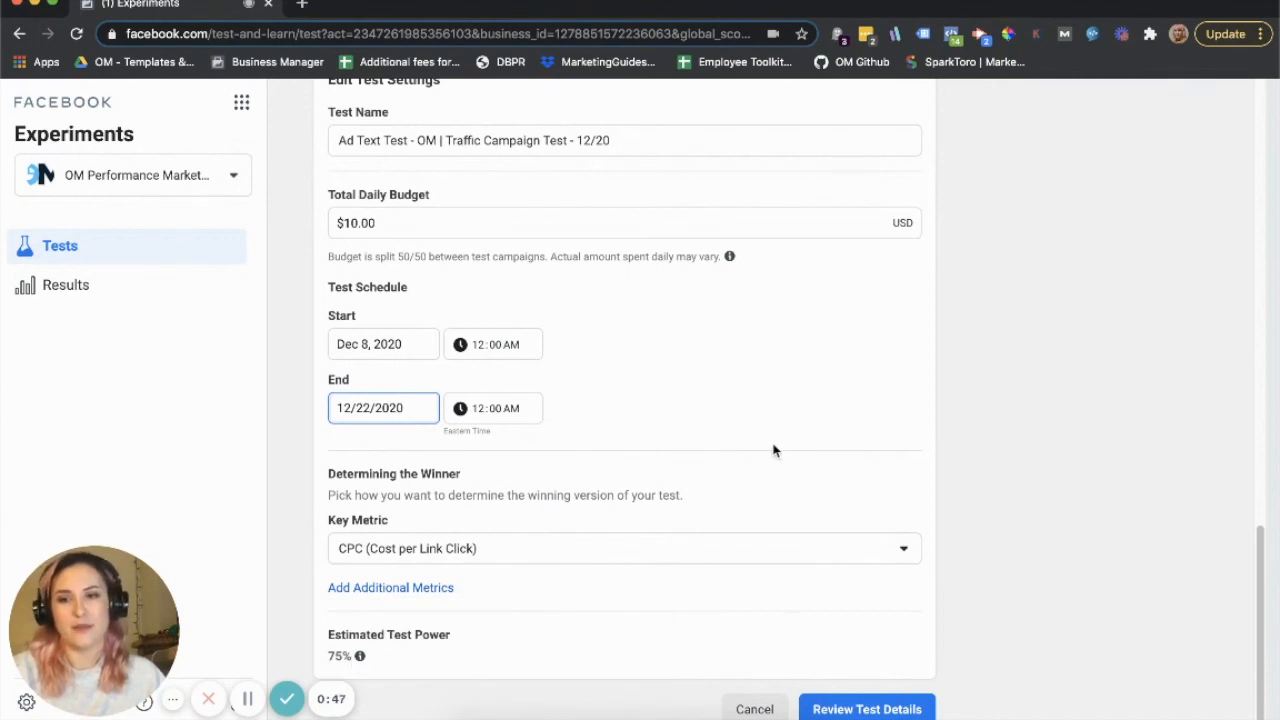
{"action": "left_click", "coordinate": [880, 706]}
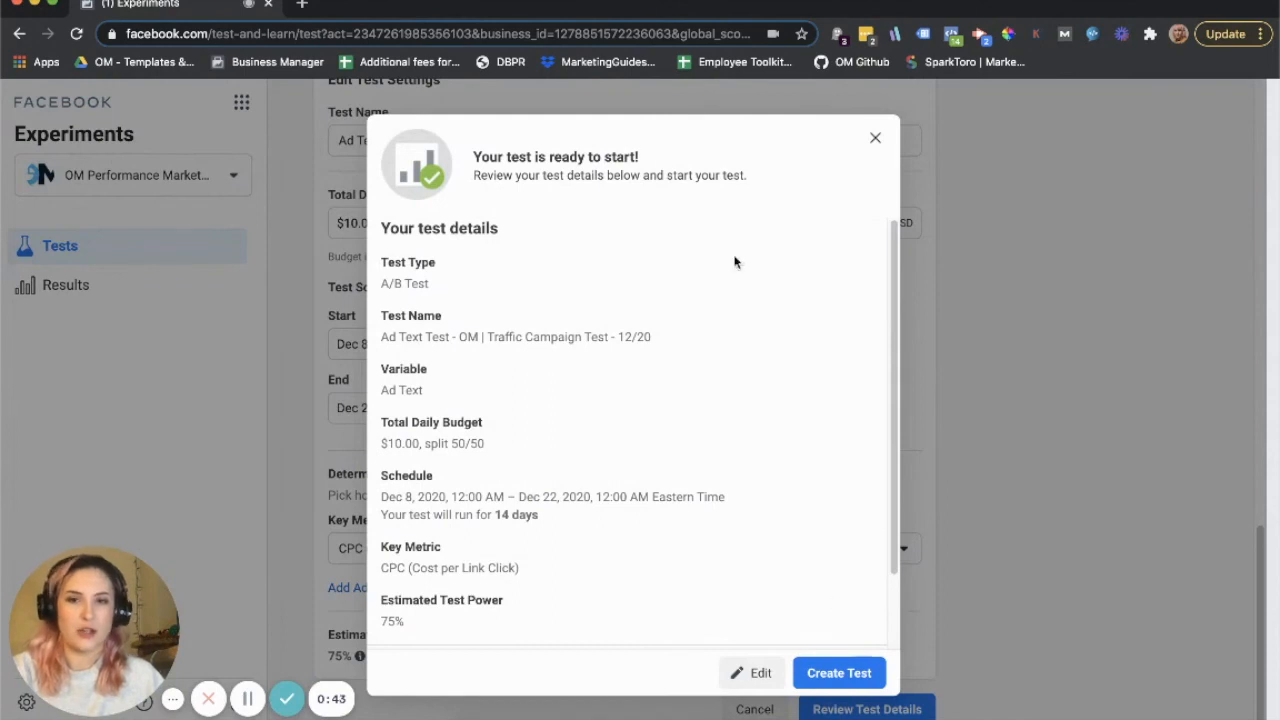